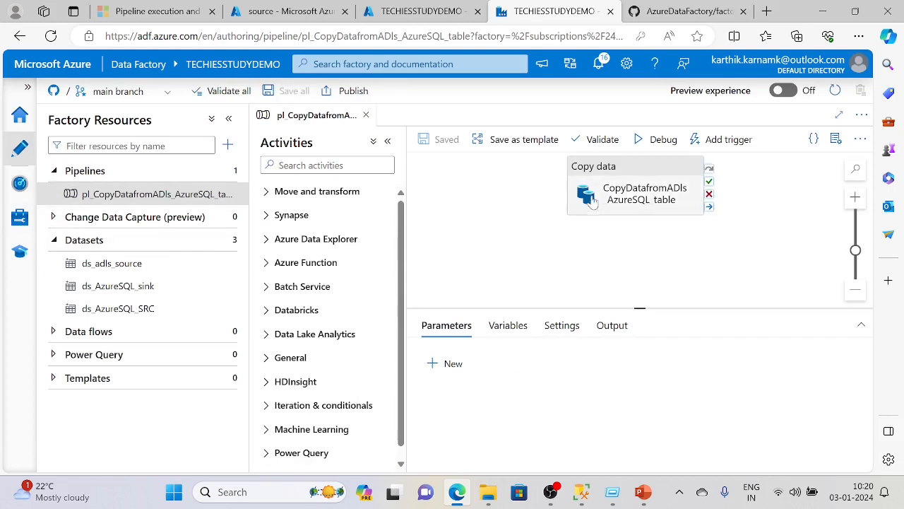
click(725, 139)
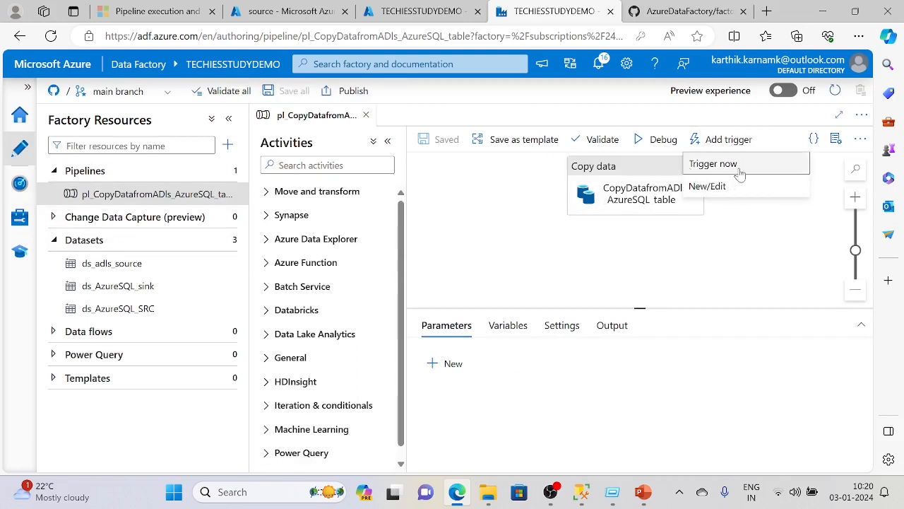
click(705, 188)
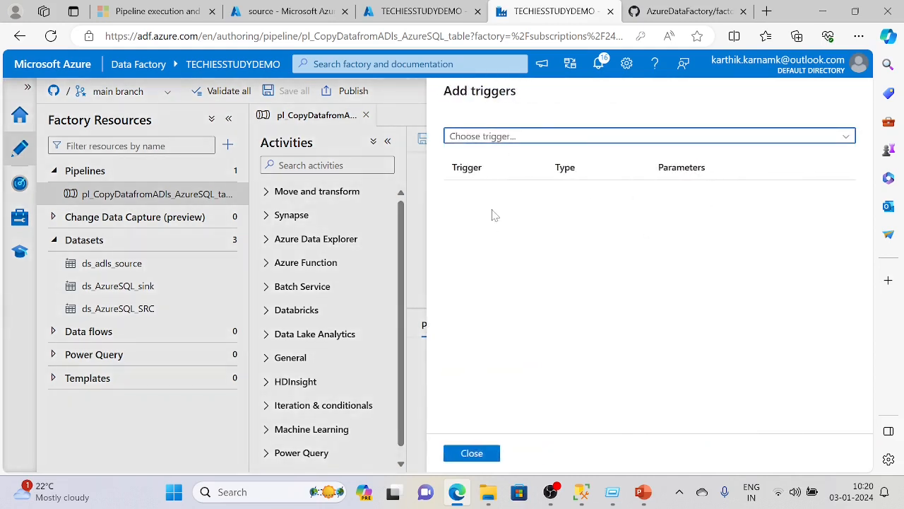
click(845, 137)
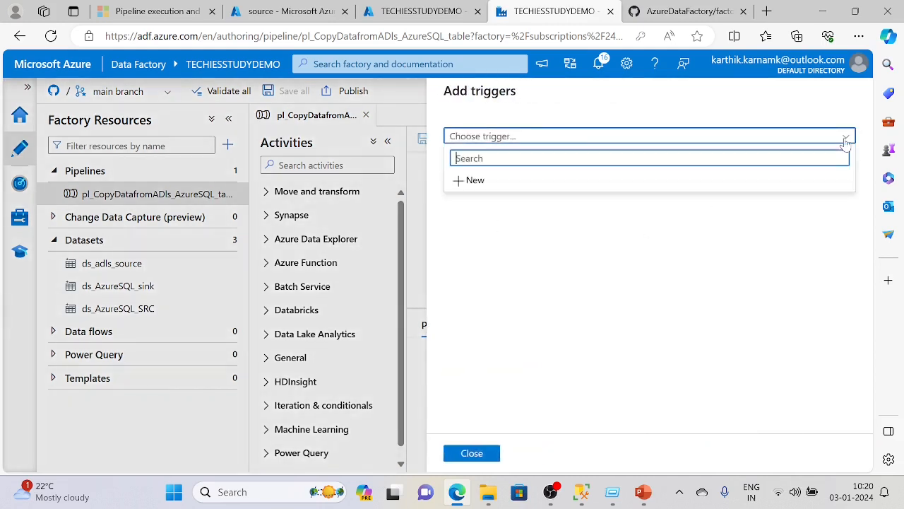
click(478, 458)
Step: Open the data factory's trigger management page
click(21, 219)
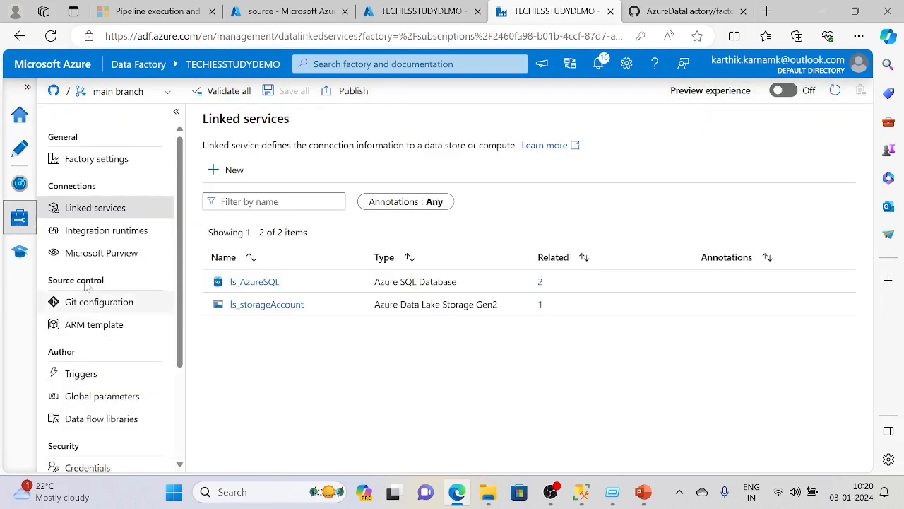
scroll(92, 382, down, 3)
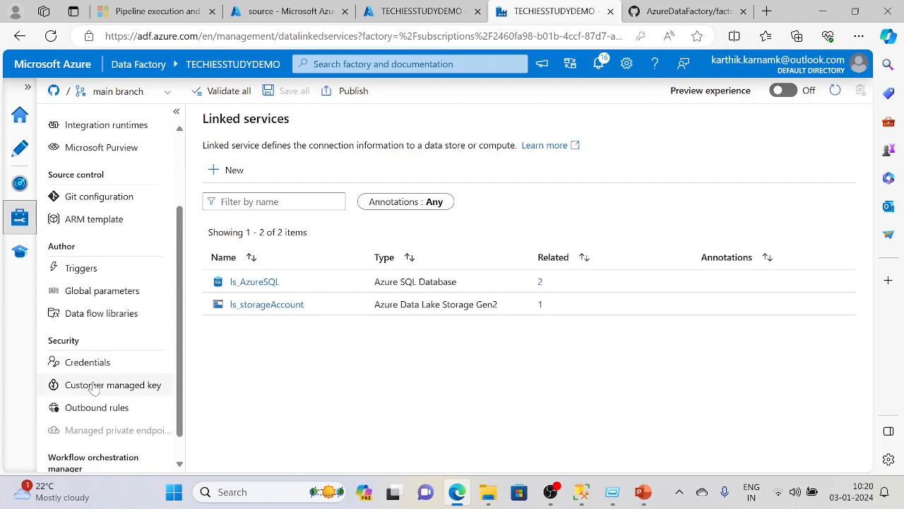
scroll(97, 384, up, 3)
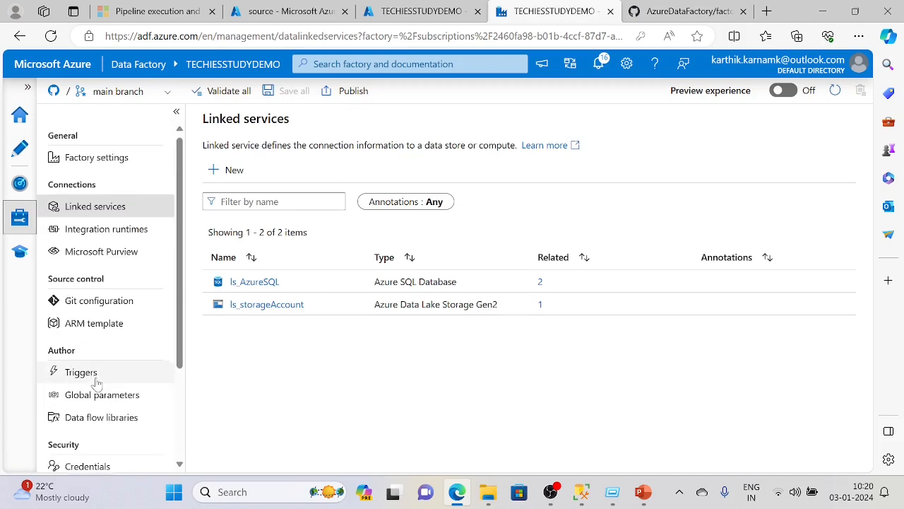
scroll(118, 344, down, 1)
scroll(118, 345, down, 1)
click(96, 322)
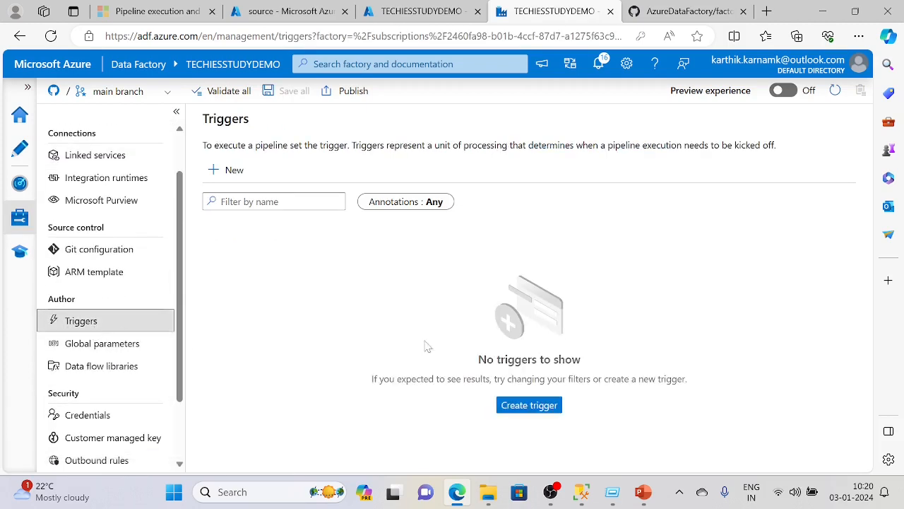
Step: Start creating a trigger named trigger_Schedule and choose Schedule as its type
click(522, 404)
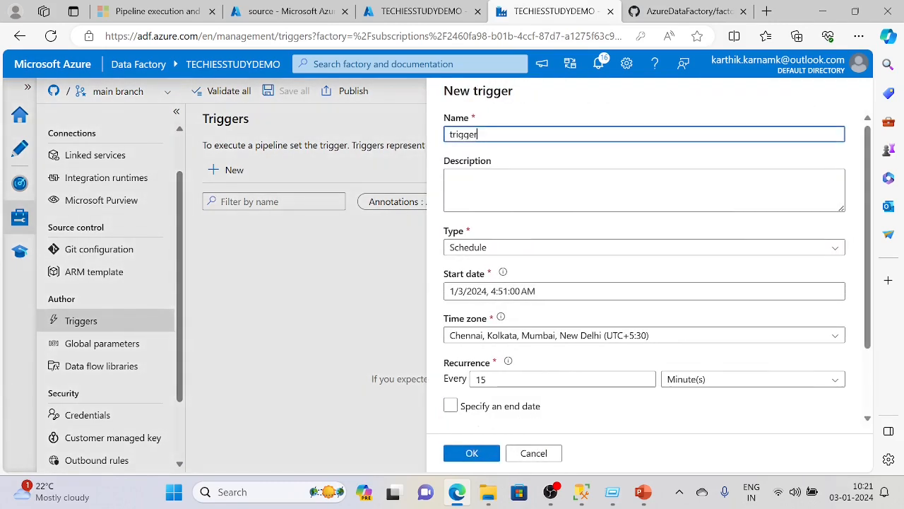
text(_Schedule)
scroll(563, 177, down, 2)
click(549, 160)
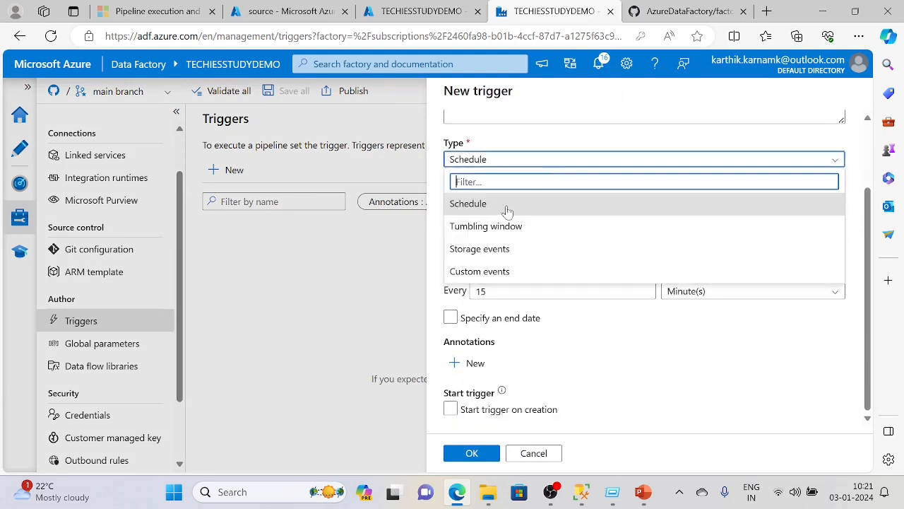
click(499, 206)
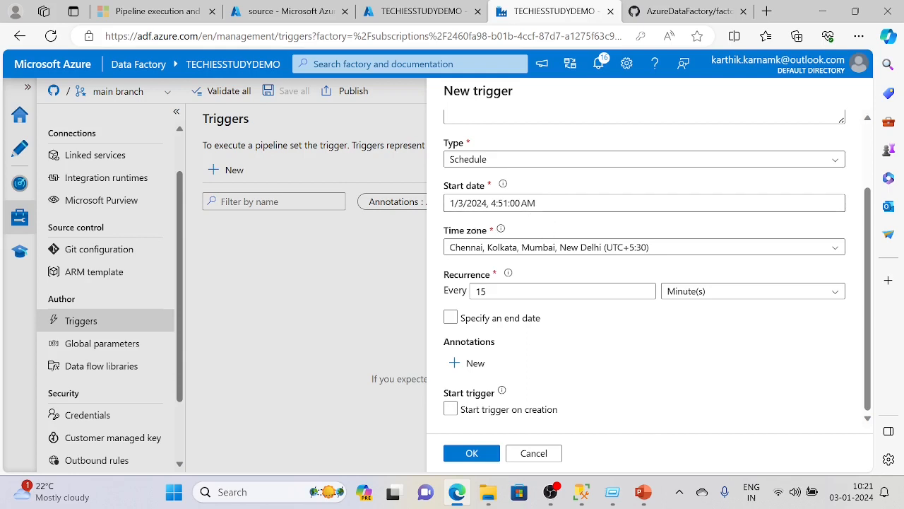
Step: Set the new trigger's time zone to Eastern Time (US & Canada) (UTC-5)
click(522, 247)
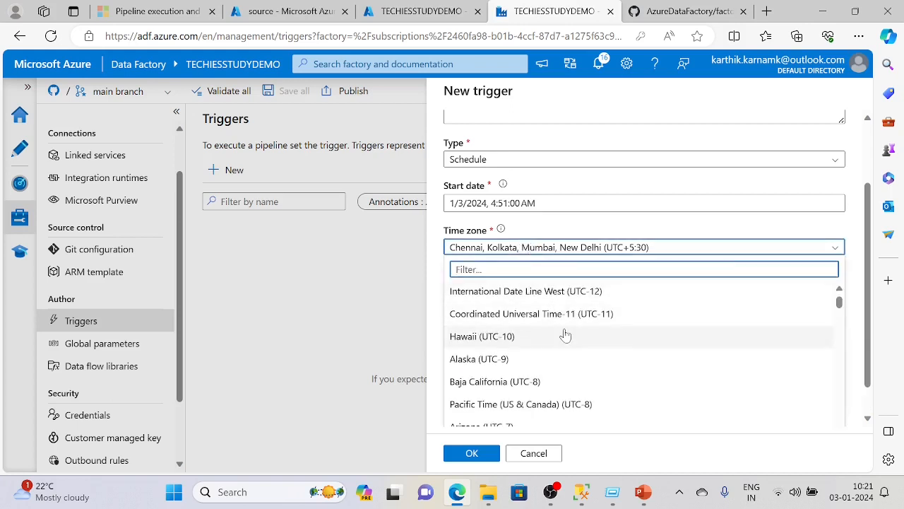
scroll(565, 335, down, 1)
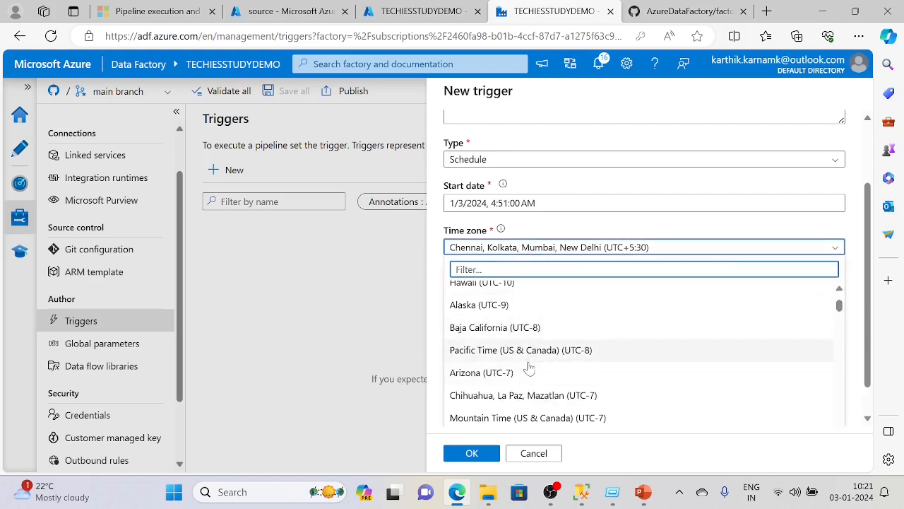
scroll(516, 398, down, 3)
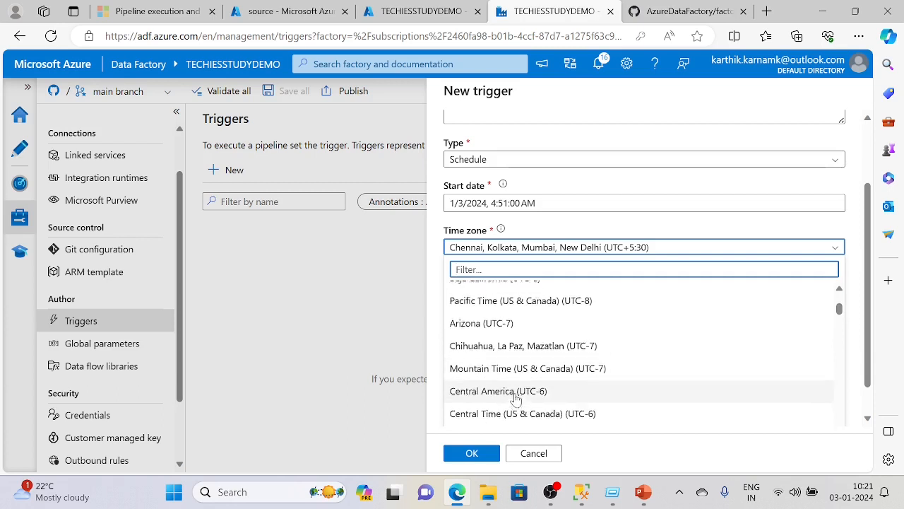
scroll(516, 398, down, 5)
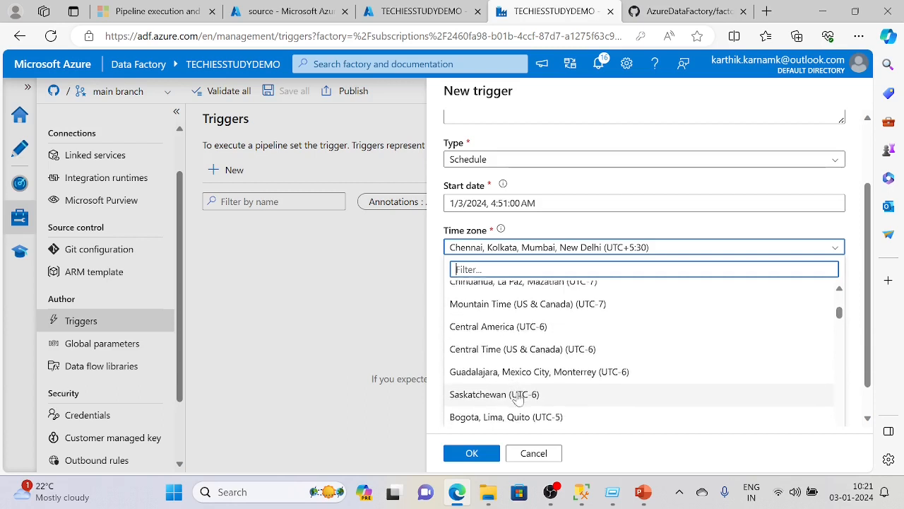
scroll(520, 396, down, 6)
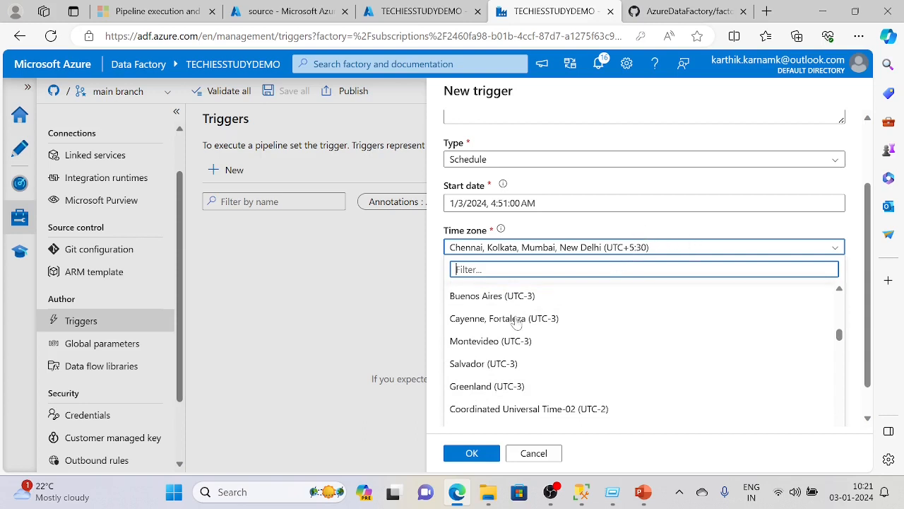
scroll(547, 339, up, 3)
scroll(537, 338, up, 4)
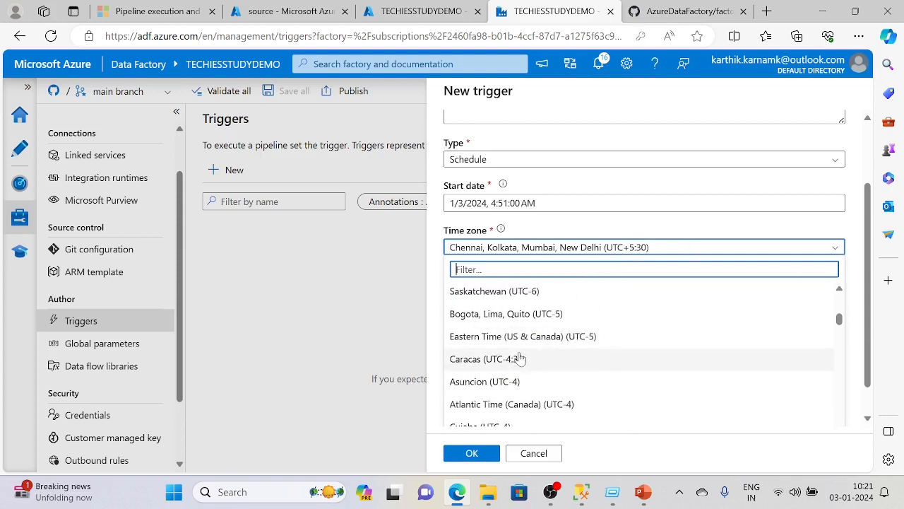
click(513, 337)
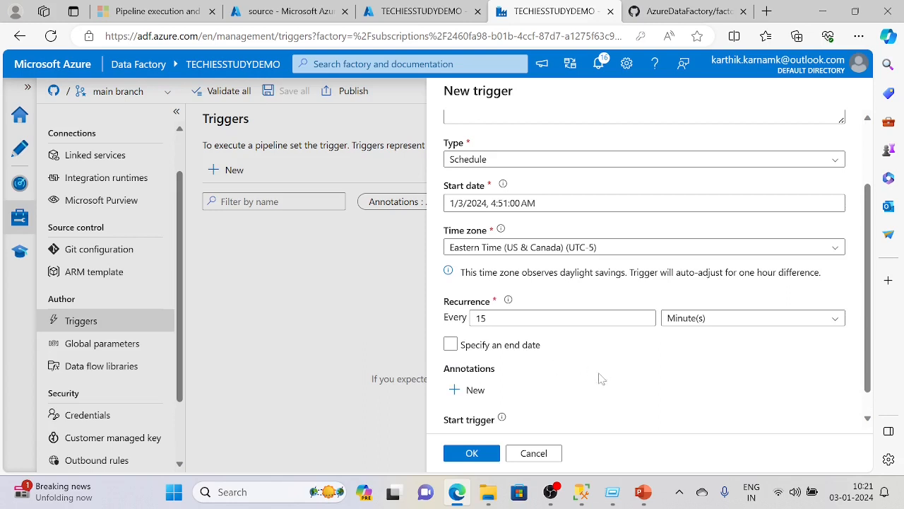
Step: Set the new trigger's recurrence to every 1 hour
click(783, 319)
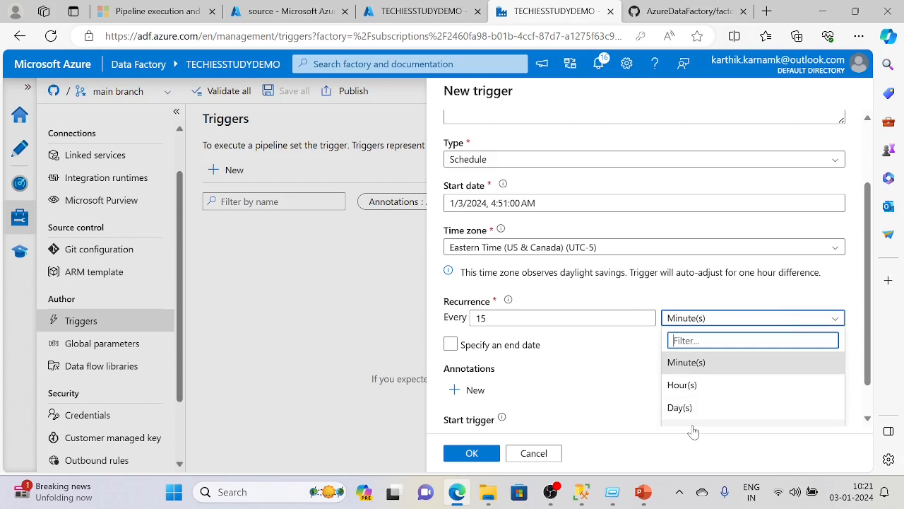
click(683, 392)
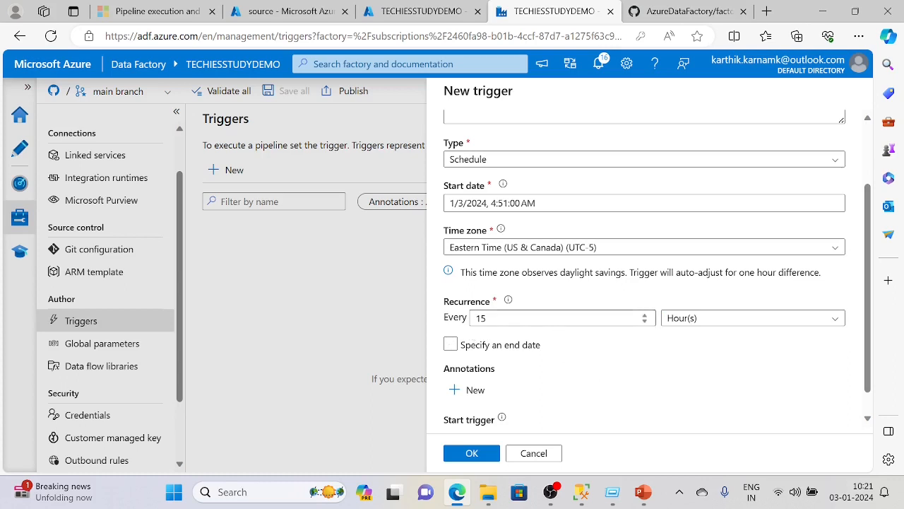
click(486, 318)
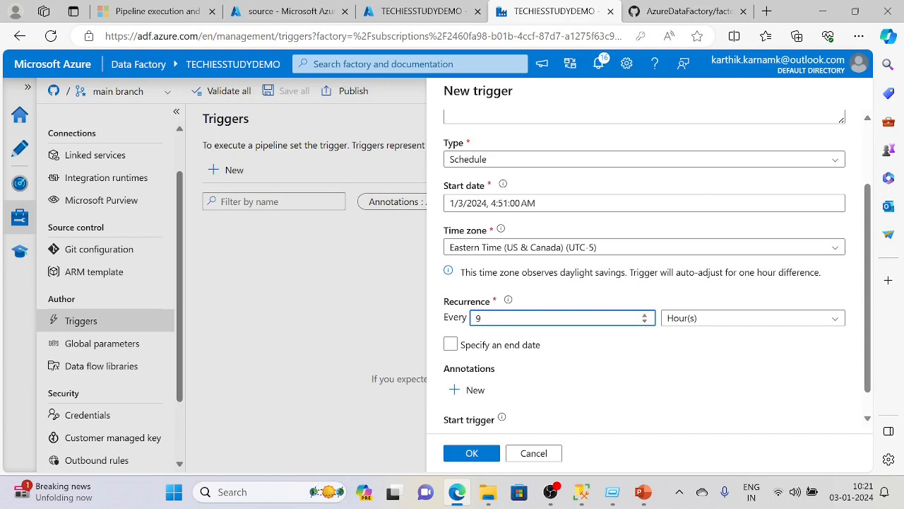
text(1)
click(742, 362)
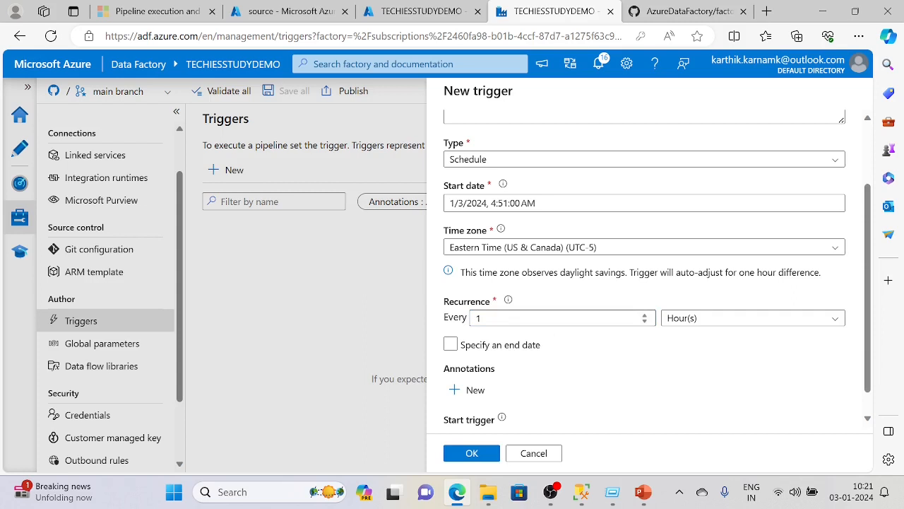
mouse_move(508, 304)
Step: Change the trigger's recurrence to every 10 minutes
click(825, 319)
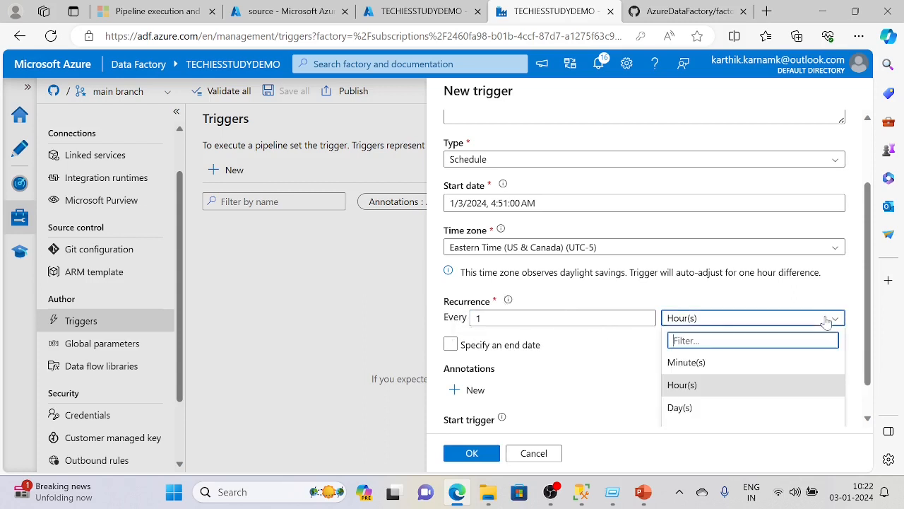
click(729, 364)
click(483, 318)
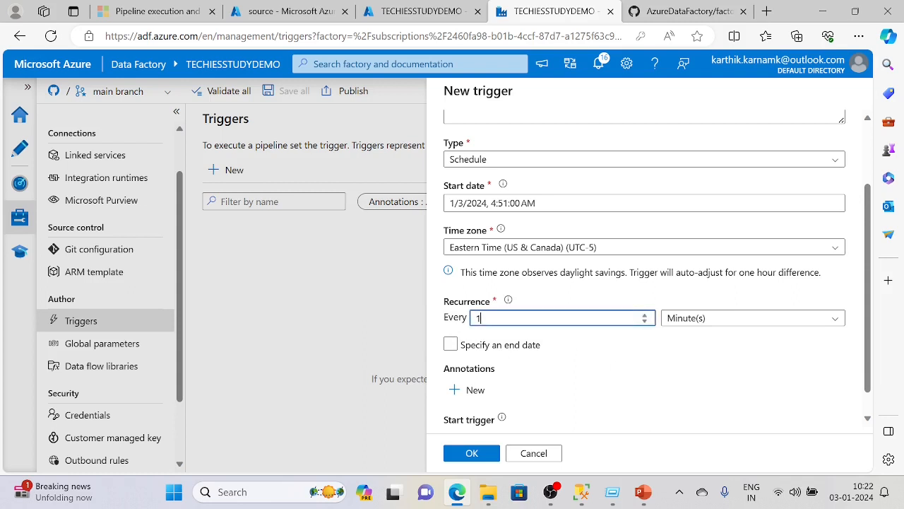
text(0)
Step: Switch the recurrence unit to Day(s) and look over the advanced execution hours and minutes options
click(741, 321)
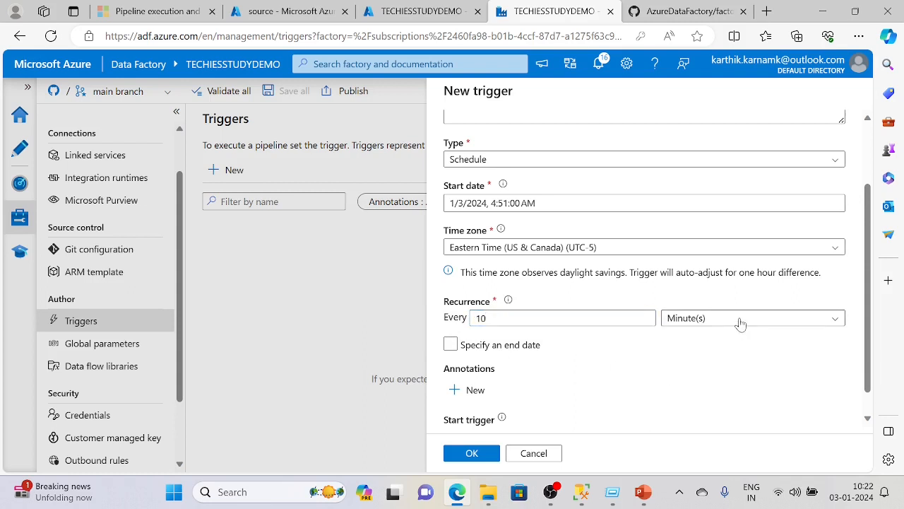
click(696, 410)
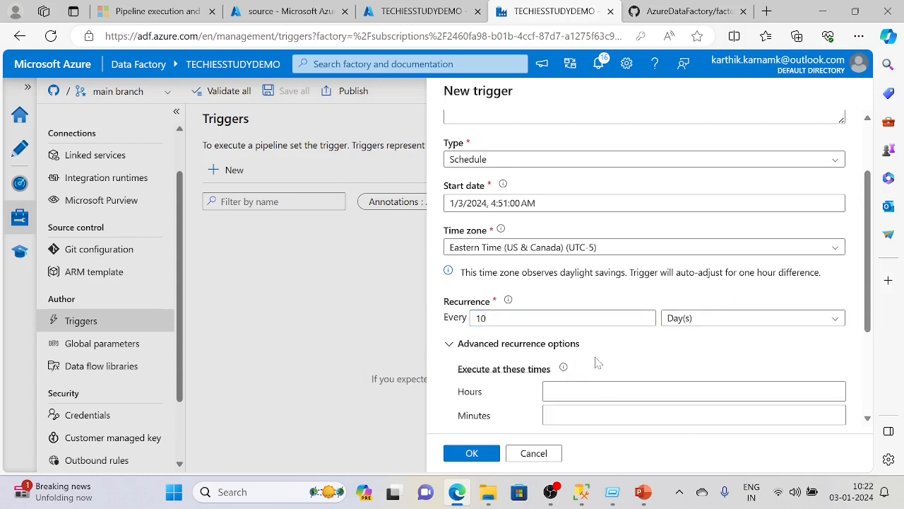
scroll(597, 362, down, 3)
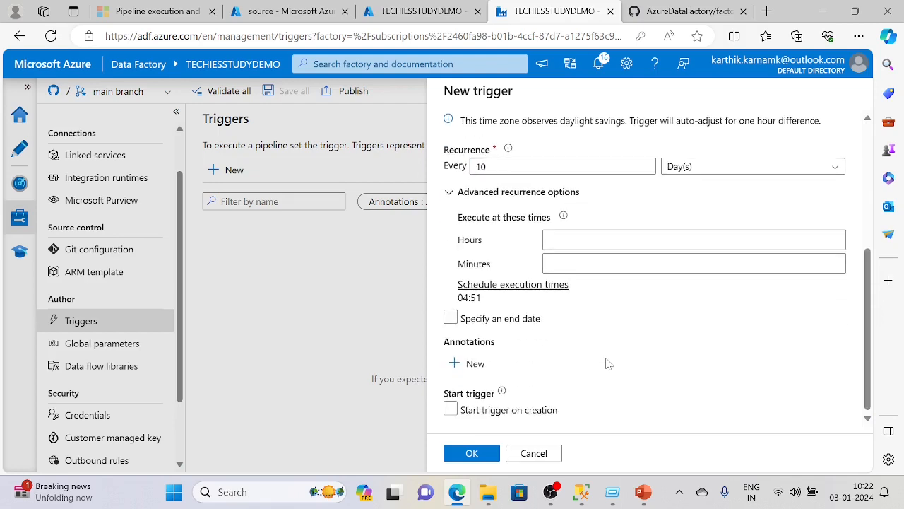
scroll(594, 367, up, 1)
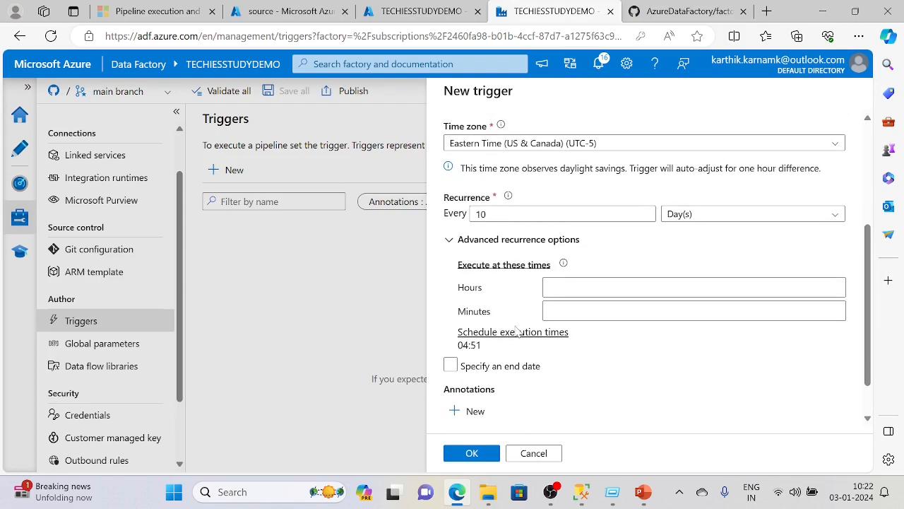
click(573, 289)
click(577, 311)
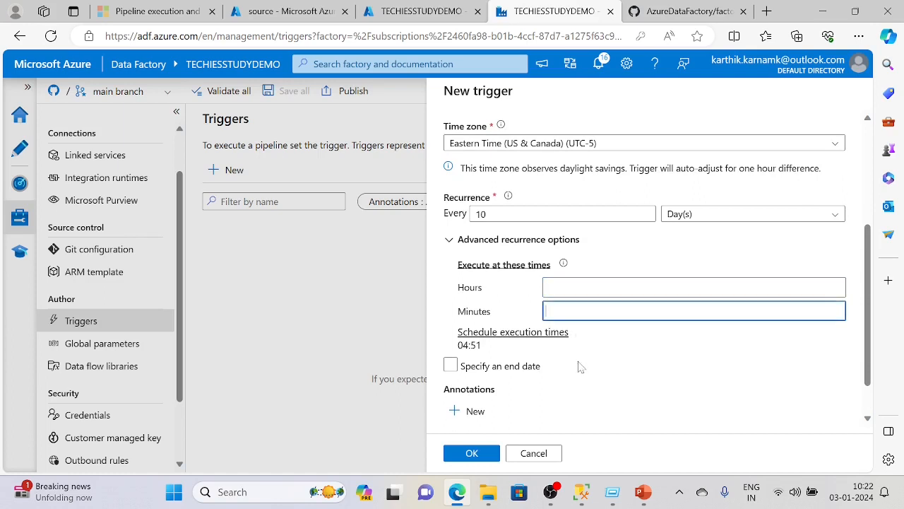
scroll(581, 366, down, 1)
click(451, 317)
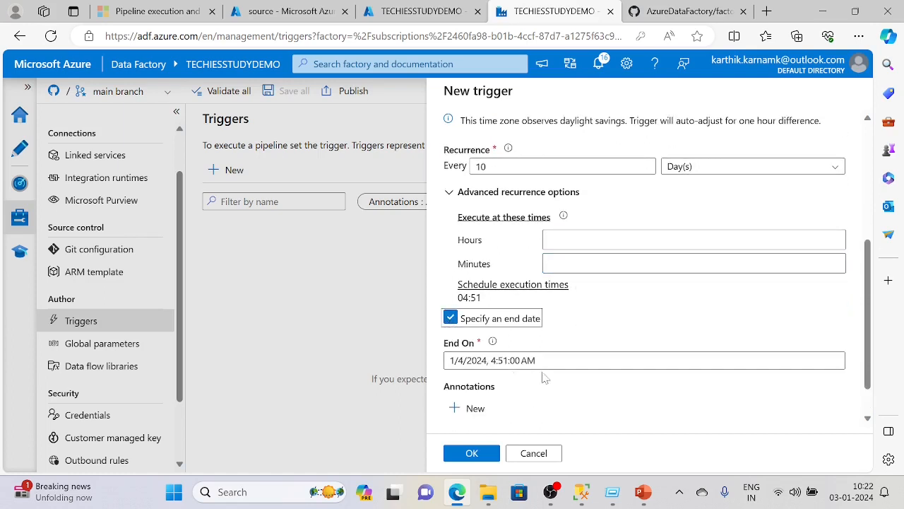
scroll(519, 372, down, 1)
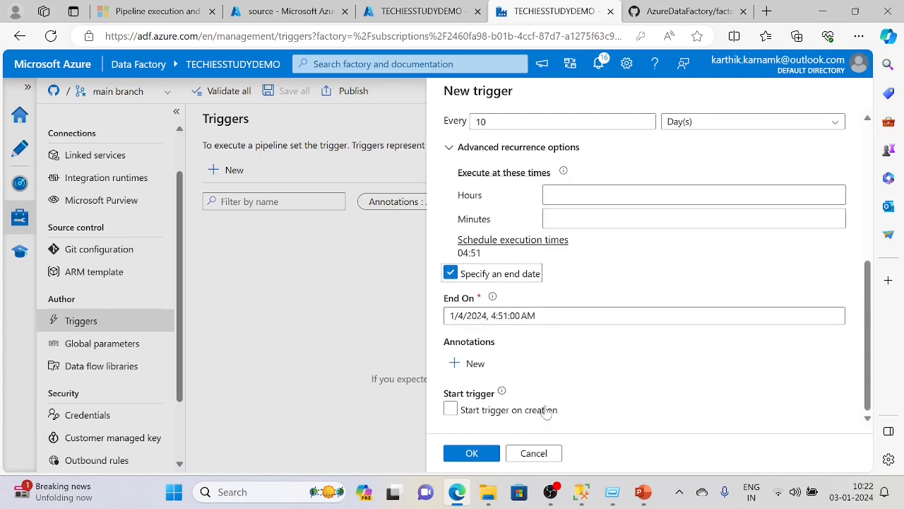
click(453, 276)
Step: Set the trigger's recurrence interval to every 1 day
scroll(602, 349, up, 3)
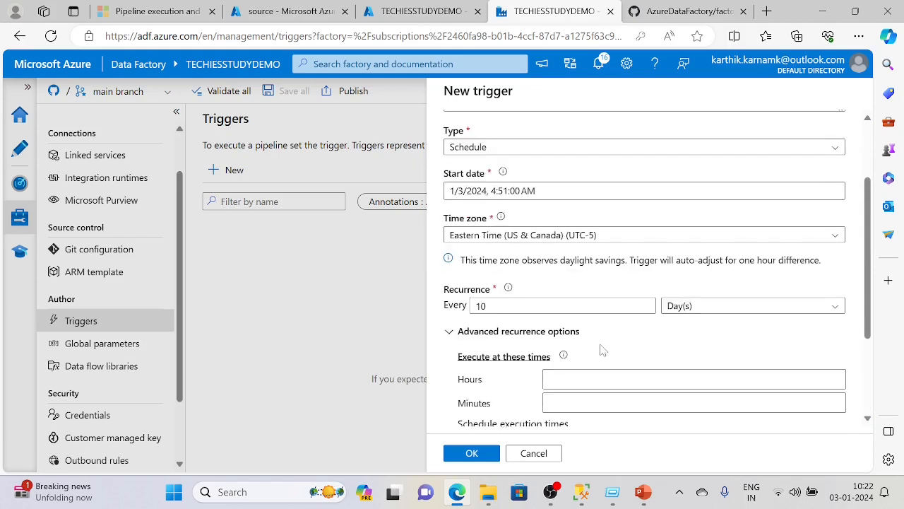
click(494, 308)
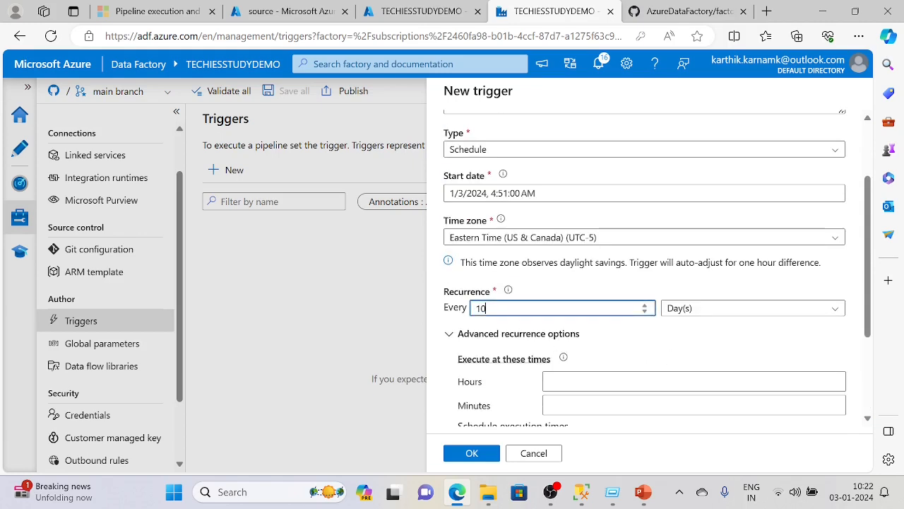
click(638, 357)
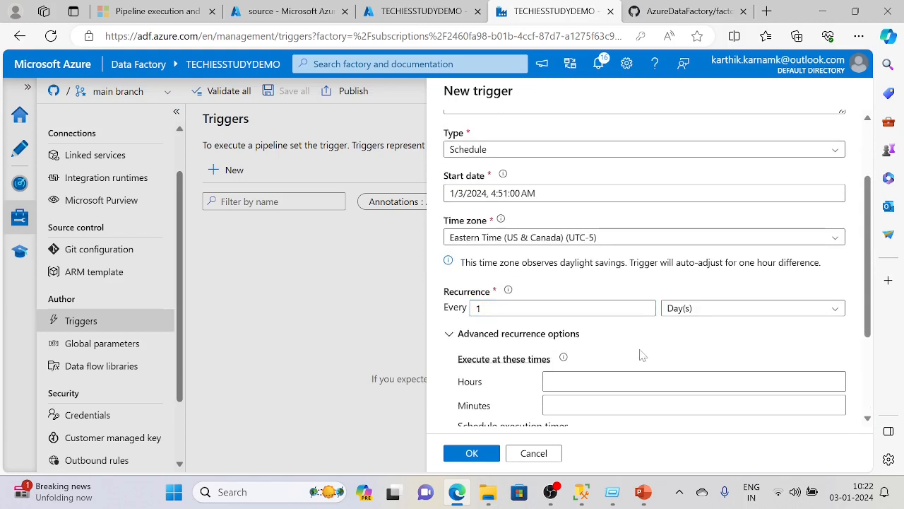
scroll(597, 349, down, 2)
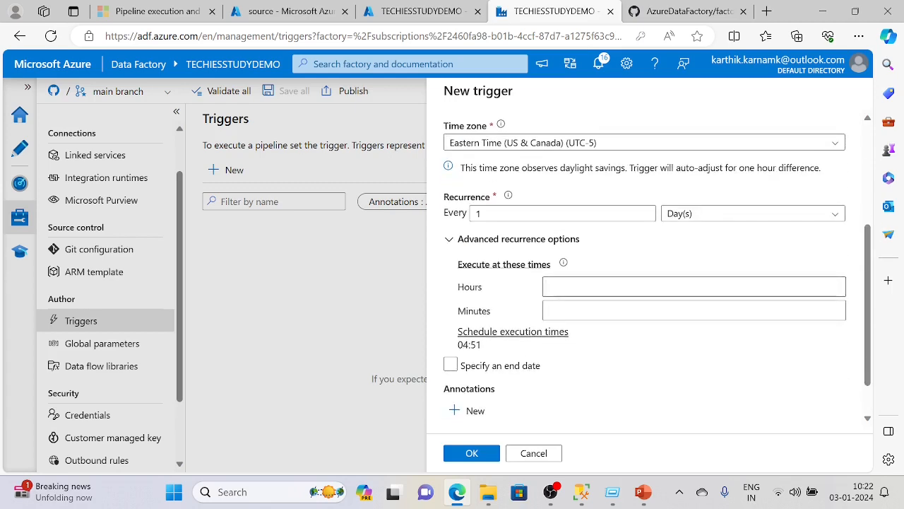
click(562, 287)
scroll(618, 330, down, 1)
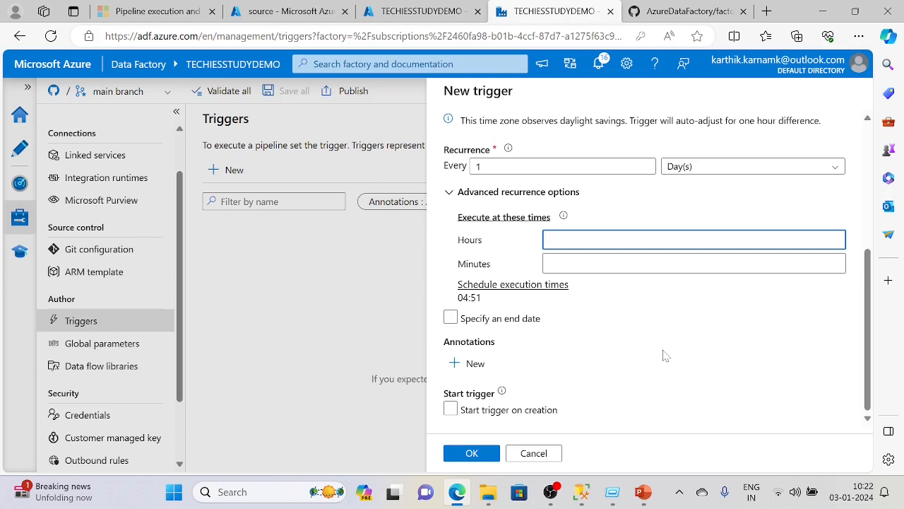
Step: Schedule the trigger's daily execution time at hour 1 and minute 30
key(Return)
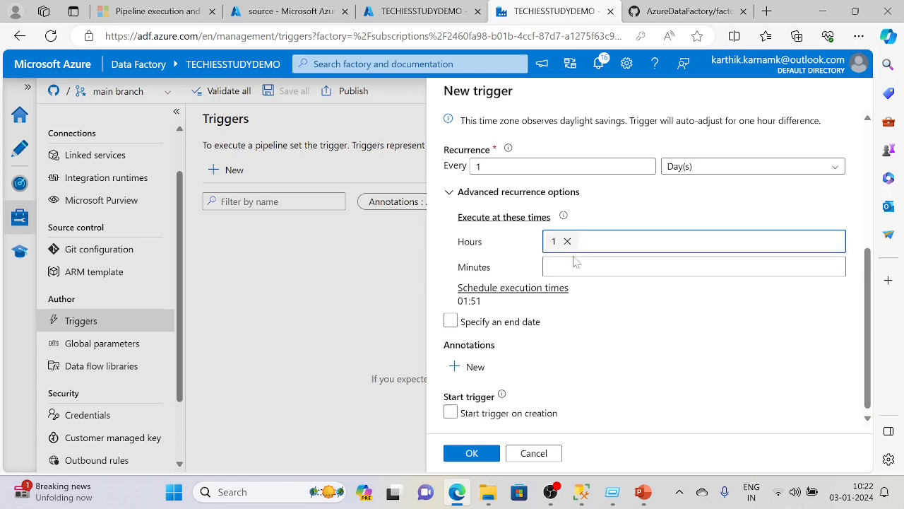
key(Tab)
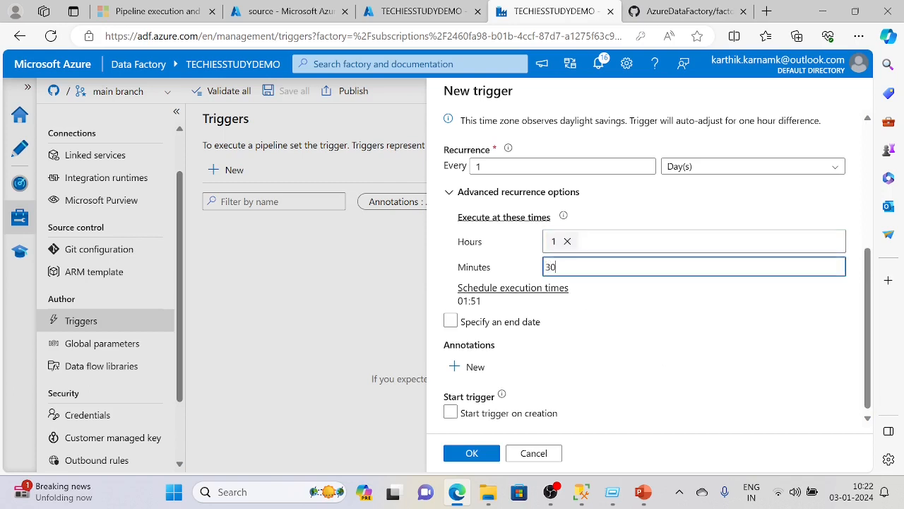
key(Return)
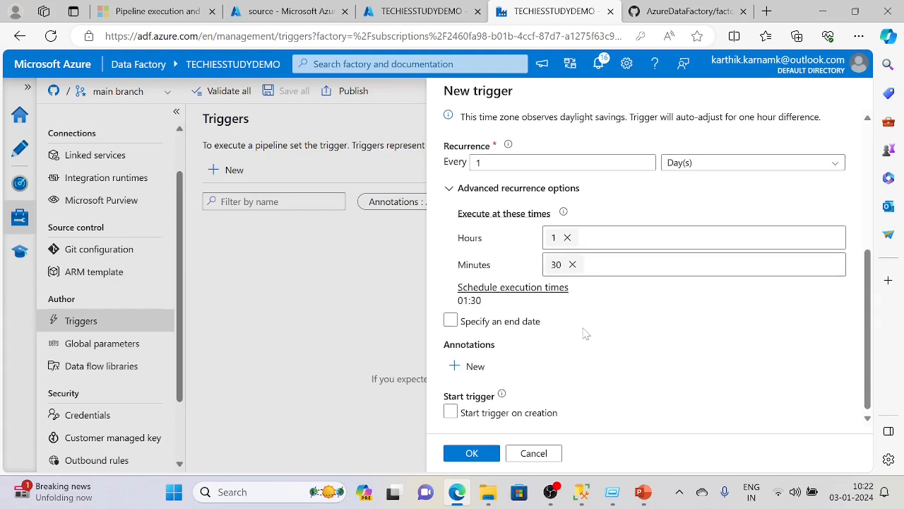
Step: Review the new trigger's settings and create it without starting it on creation
scroll(575, 381, up, 1)
scroll(576, 394, down, 1)
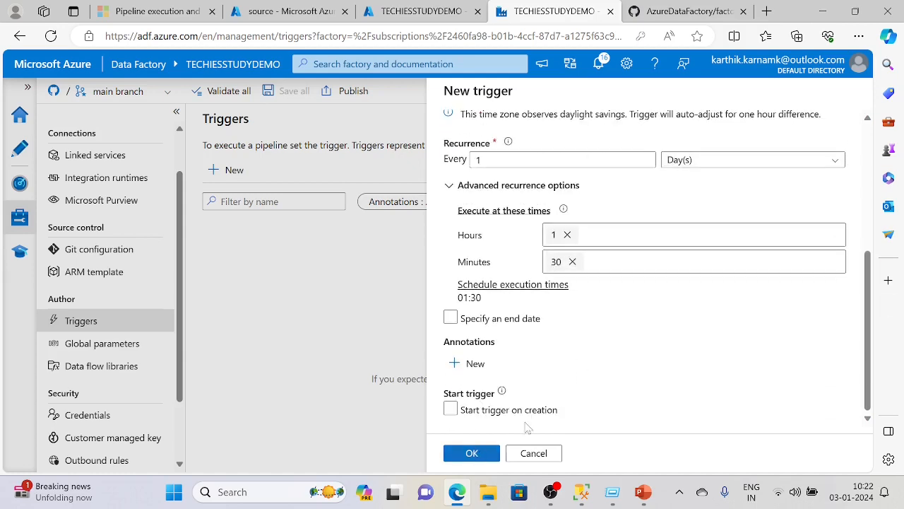
scroll(638, 387, up, 5)
scroll(593, 378, down, 2)
scroll(593, 378, down, 4)
click(472, 454)
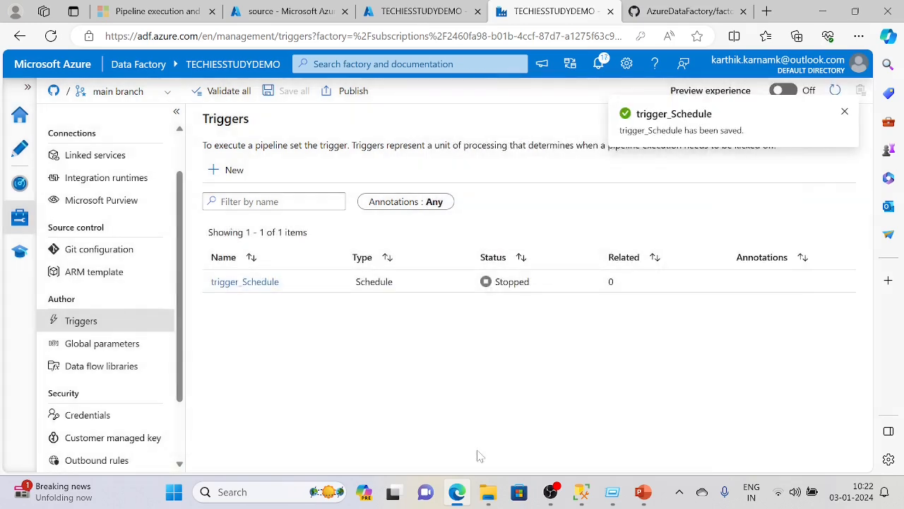
click(844, 113)
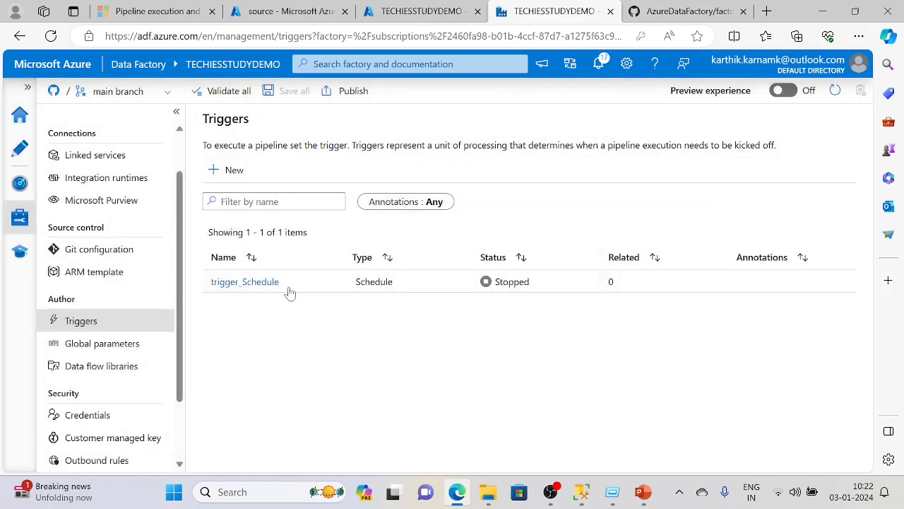
Step: Attach the existing trigger_Schedule to the pl_CopyDatafromADls_AzureSQL_table pipeline and save it with its current settings
click(21, 147)
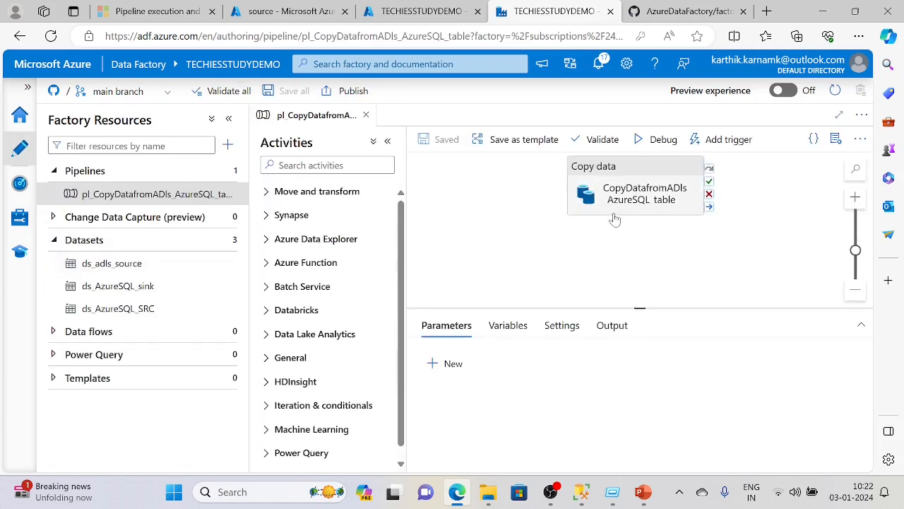
click(721, 141)
click(708, 187)
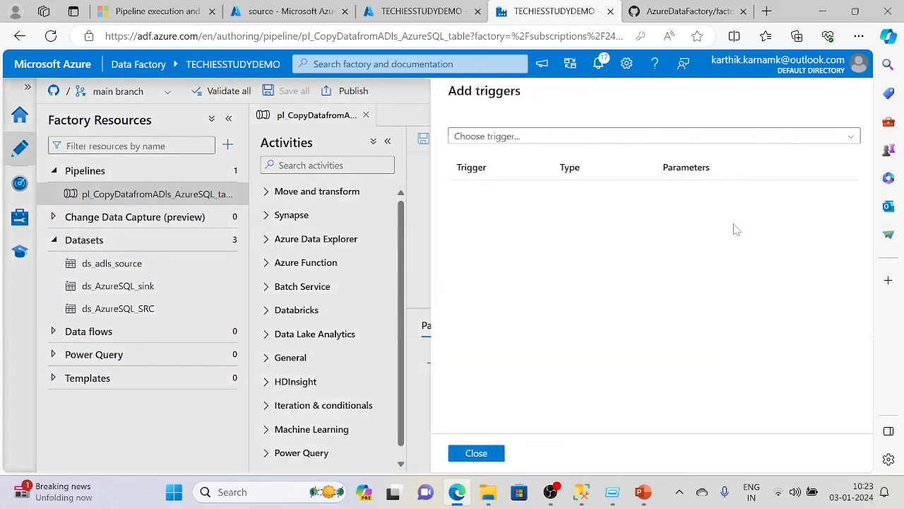
click(843, 140)
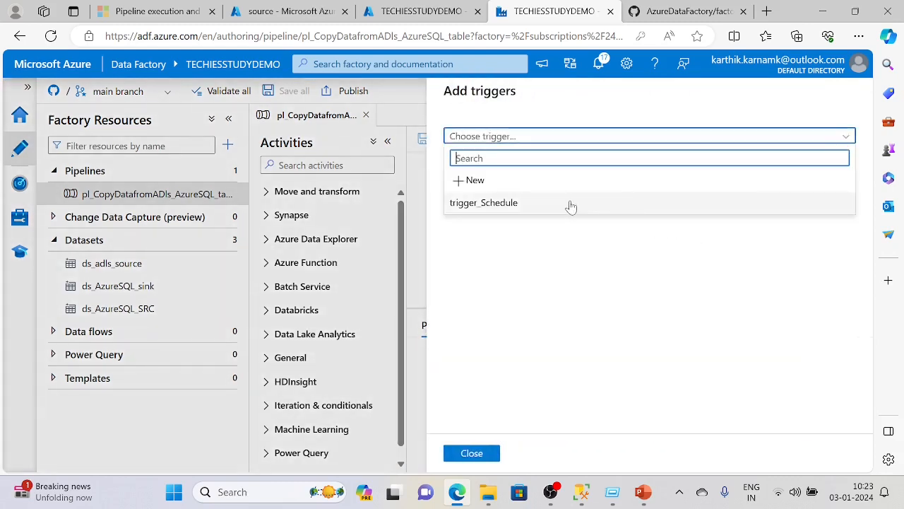
click(534, 205)
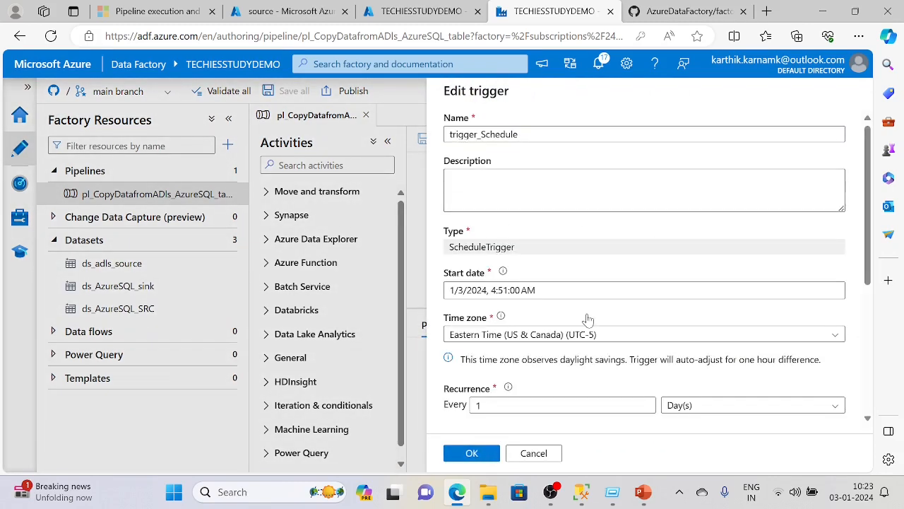
scroll(520, 424, down, 5)
click(472, 453)
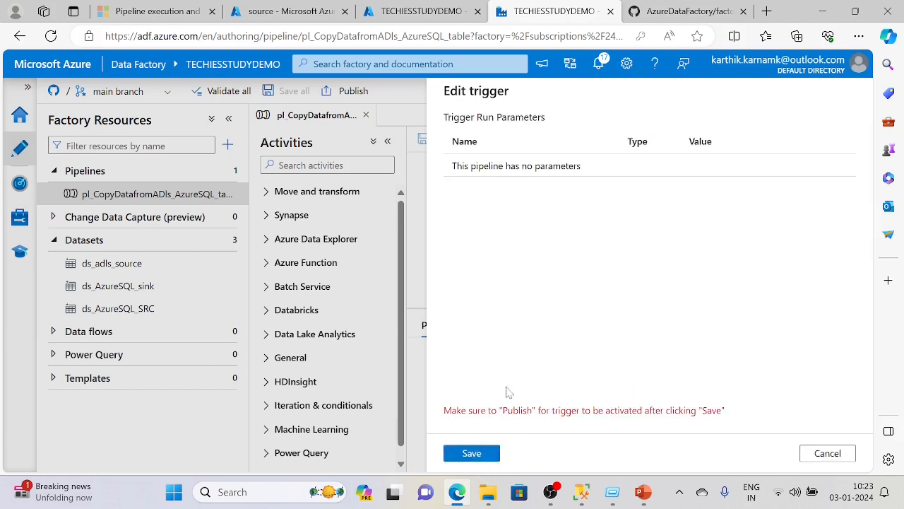
click(486, 453)
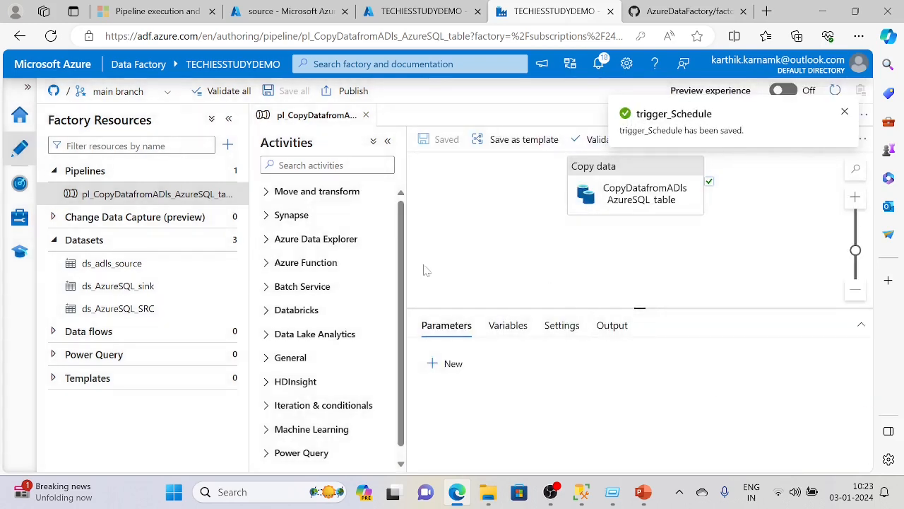
Step: Start trigger_Schedule in the factory's trigger management and publish the pending trigger change to the adf_publish branch
click(18, 220)
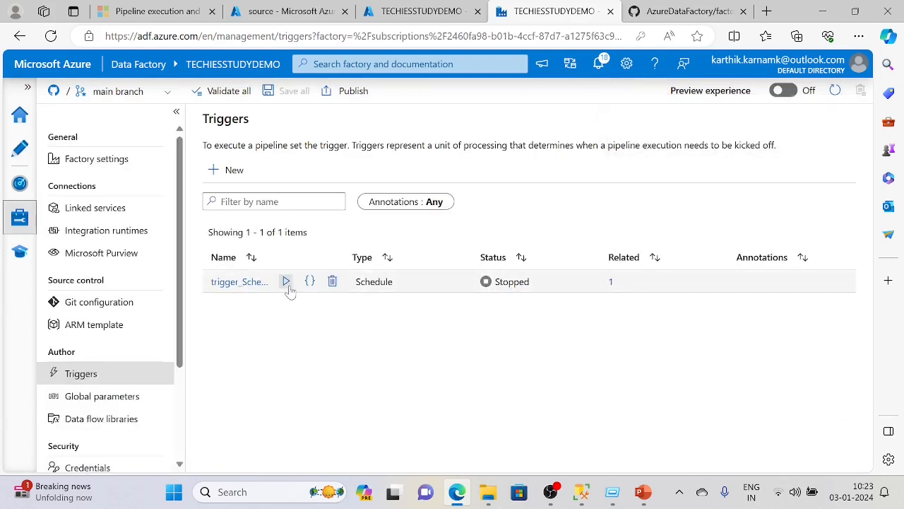
click(286, 282)
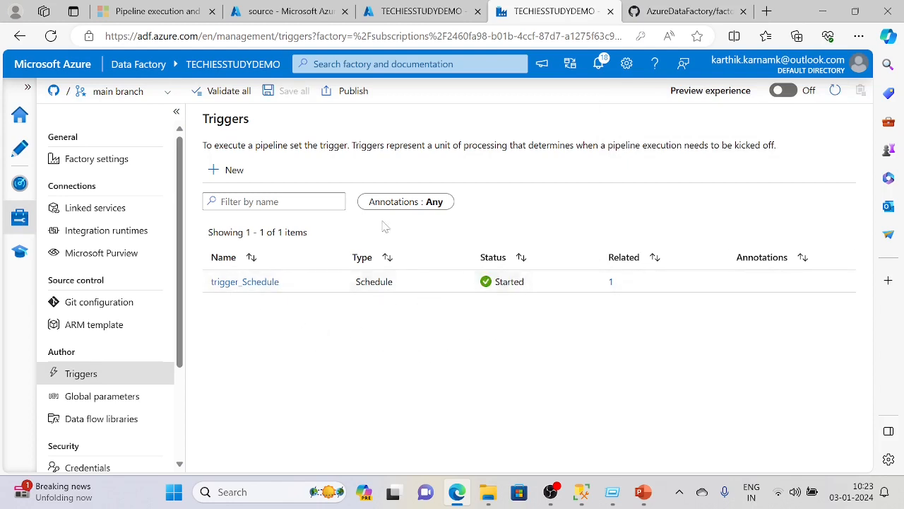
click(347, 91)
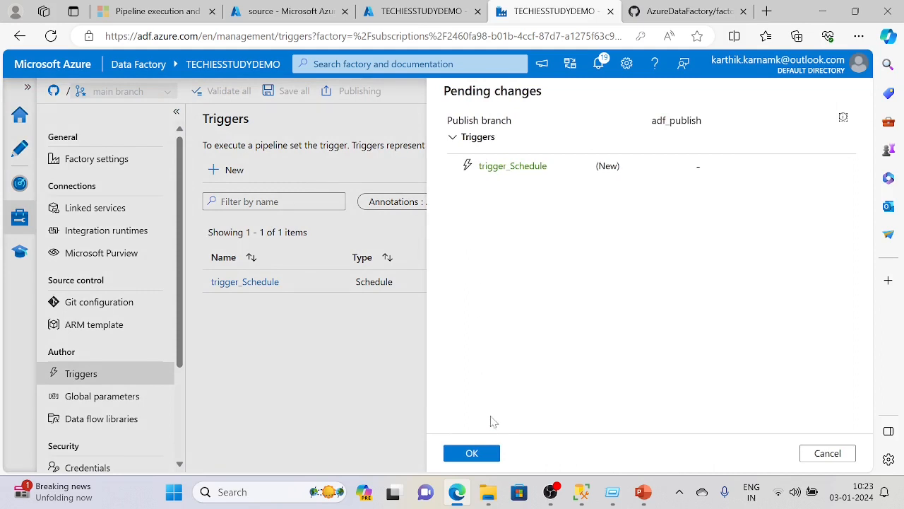
click(474, 455)
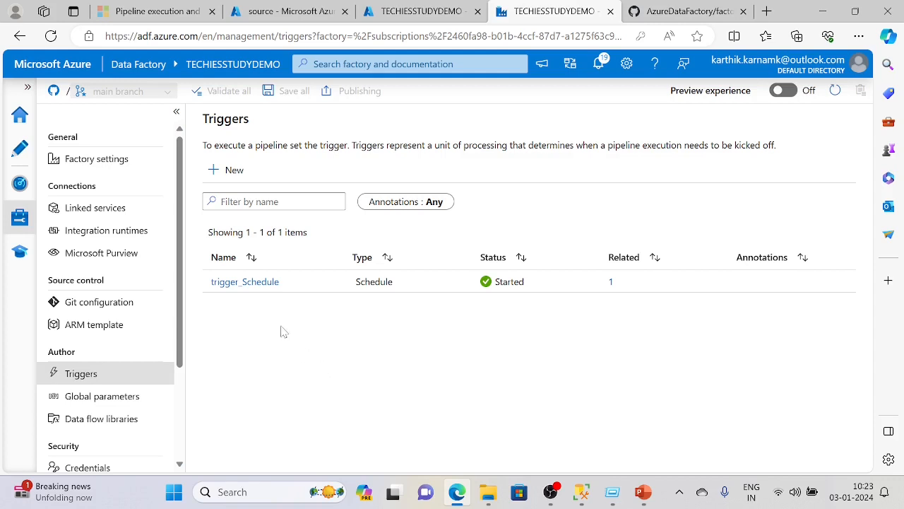
Step: Check which pipelines are related to trigger_Schedule, and close the list
click(610, 282)
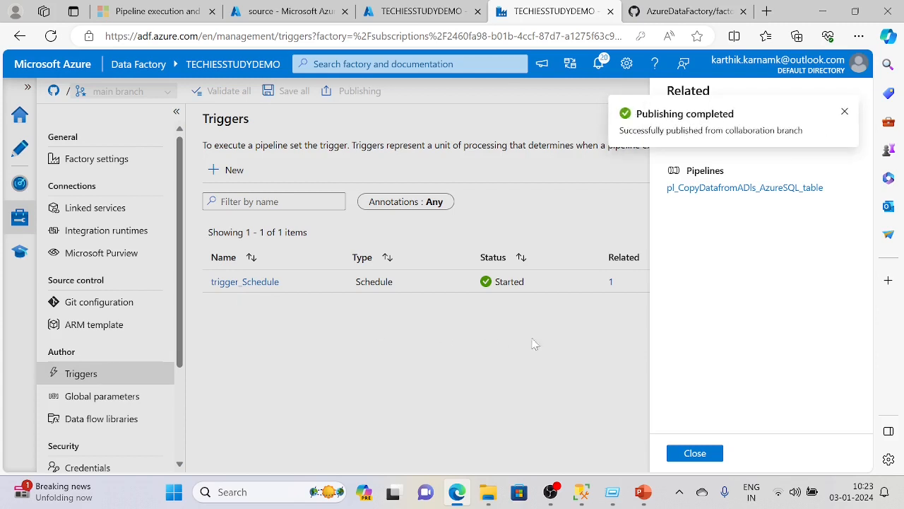
click(845, 113)
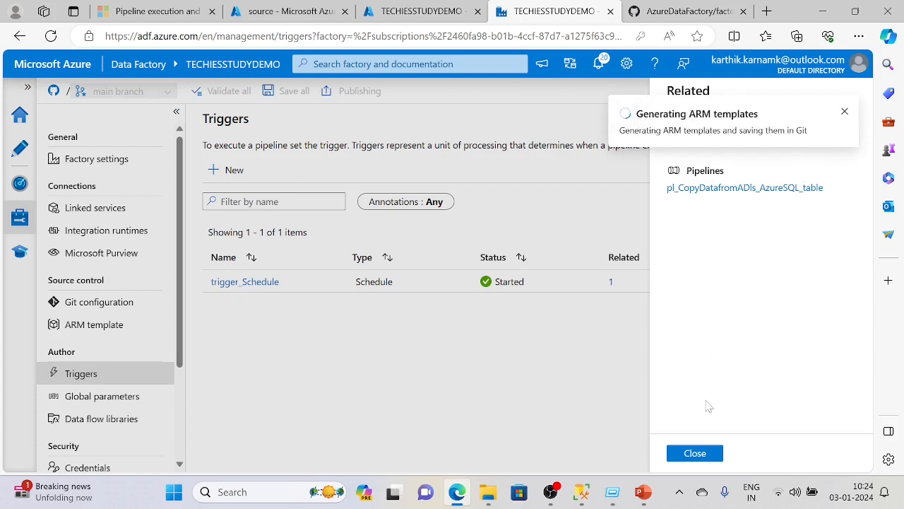
click(694, 453)
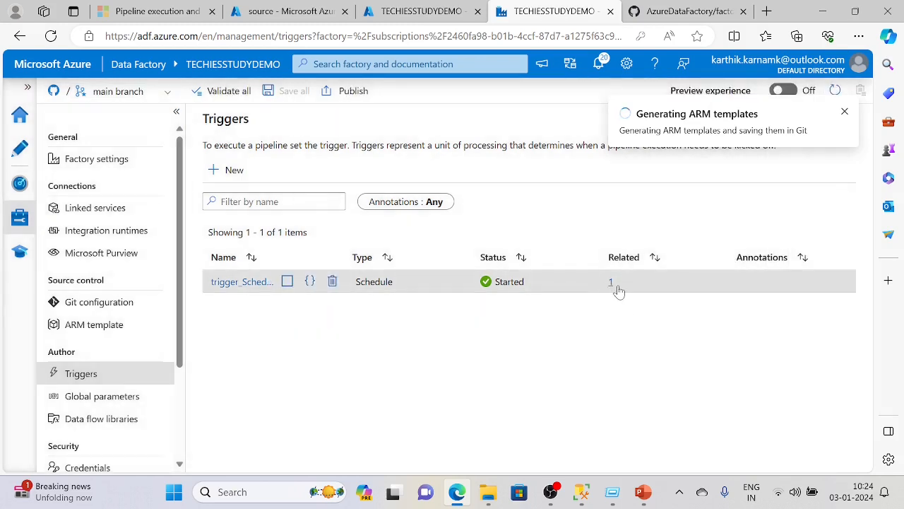
Step: Examine trigger_Schedule's JSON code for its pipeline reference, recurrence, time zone and schedule, and close it without changes
click(310, 282)
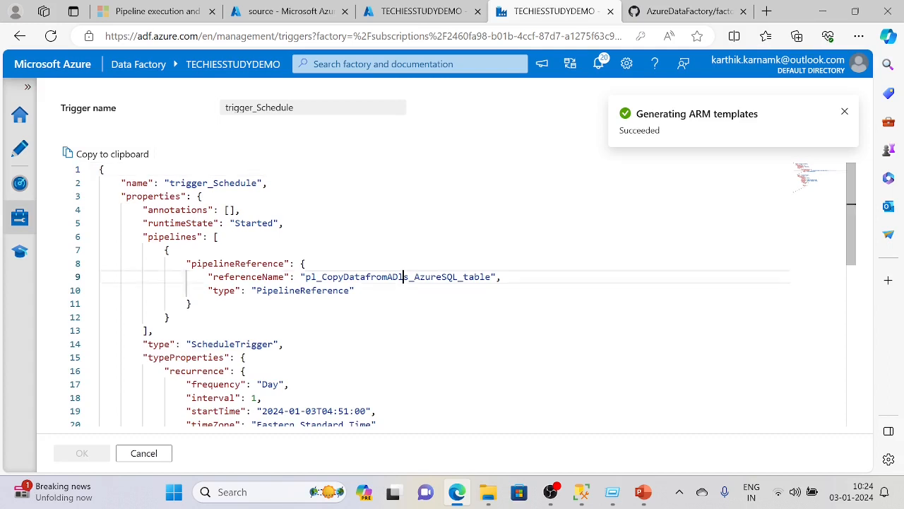
double_click(409, 276)
double_click(304, 290)
scroll(452, 297, down, 3)
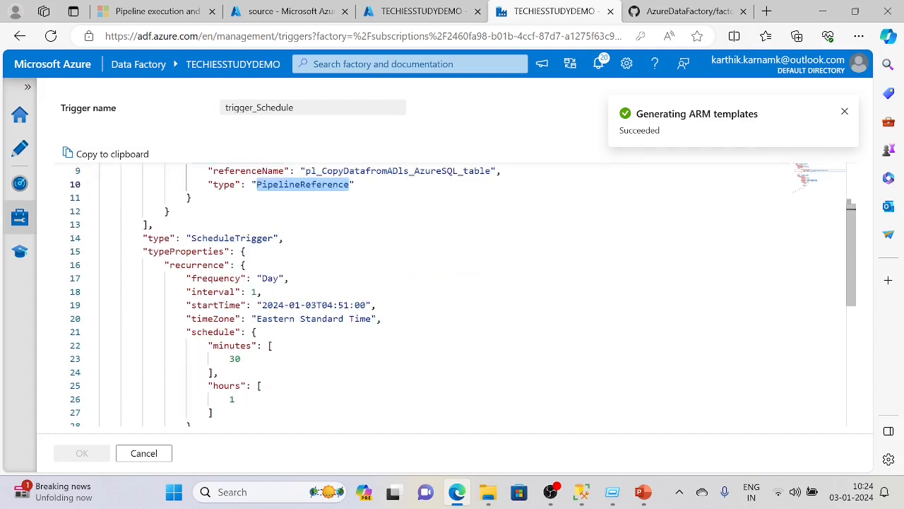
triple_click(276, 318)
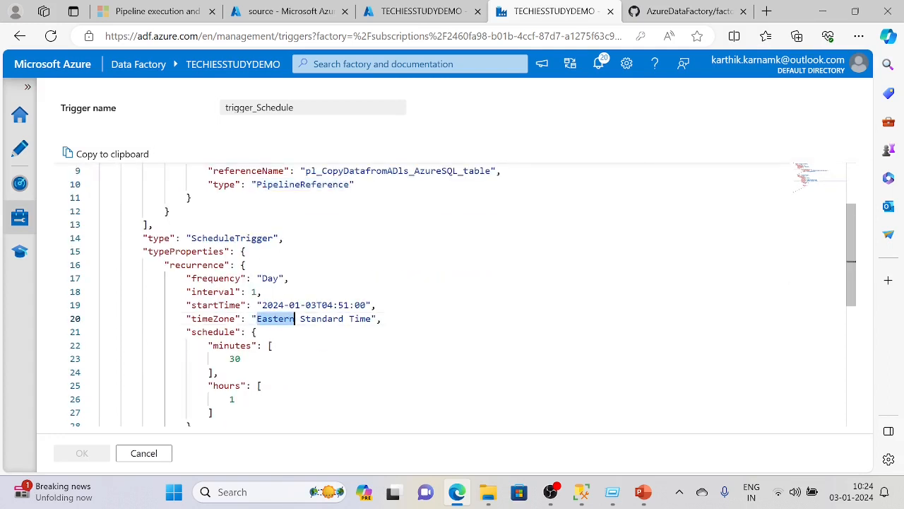
click(242, 359)
click(236, 399)
click(242, 358)
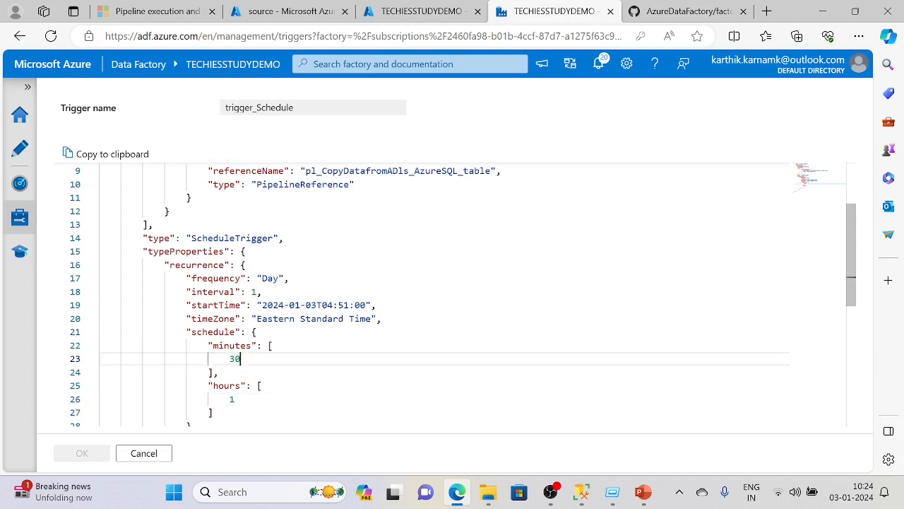
scroll(242, 359, down, 3)
scroll(242, 358, up, 6)
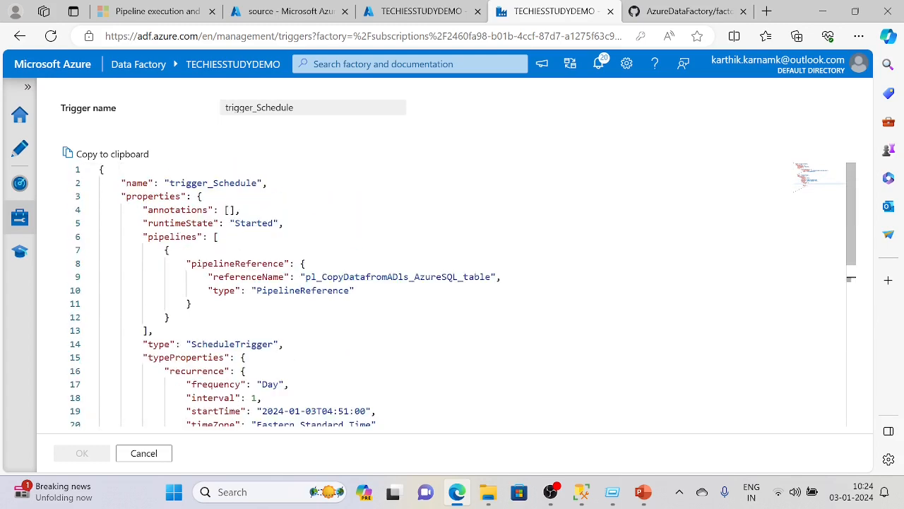
click(161, 454)
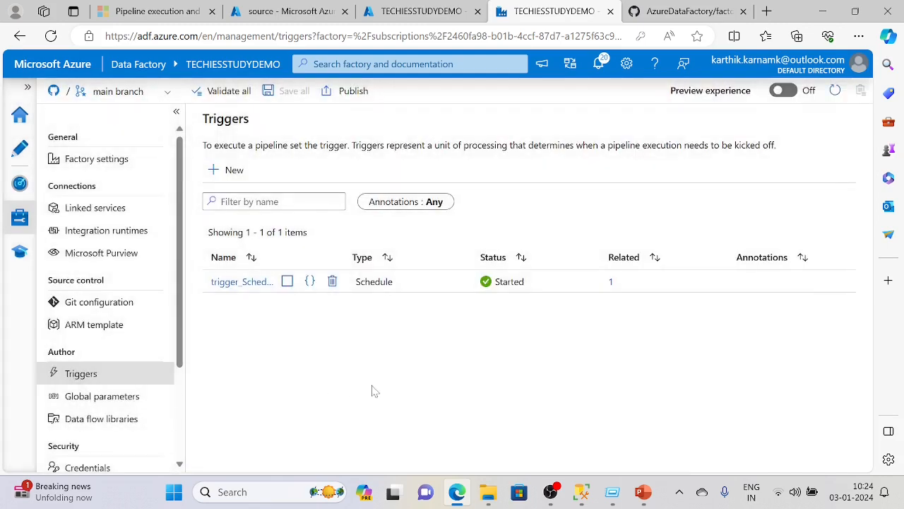